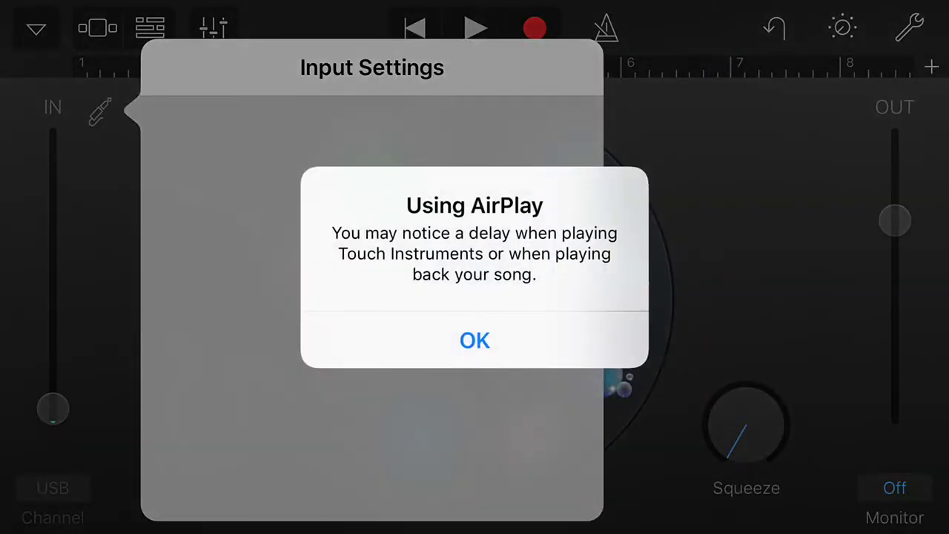
left_click(475, 340)
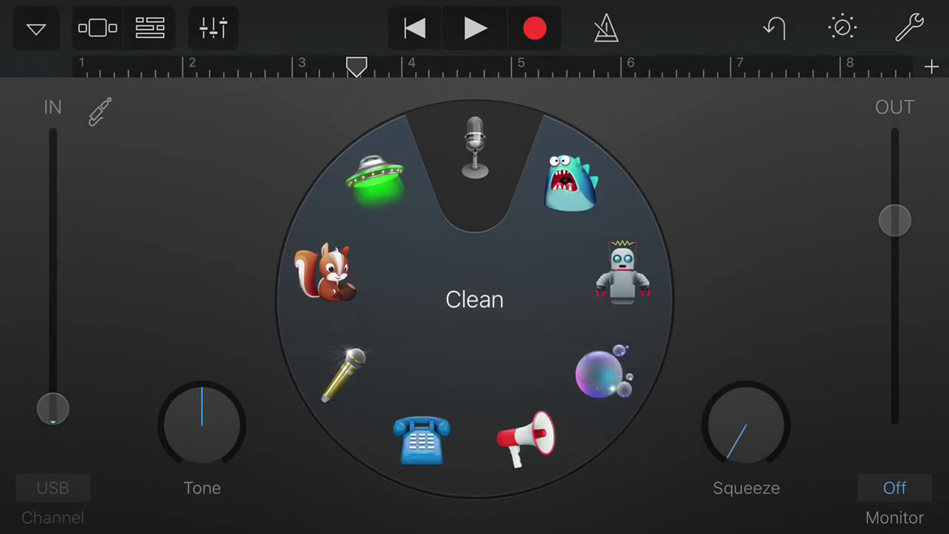
Dismiss the Using AirPlay alert and switch Monitor on in Input Settings
left_click(100, 111)
scroll(370, 297, "down", 5)
scroll(371, 296, "up", 2)
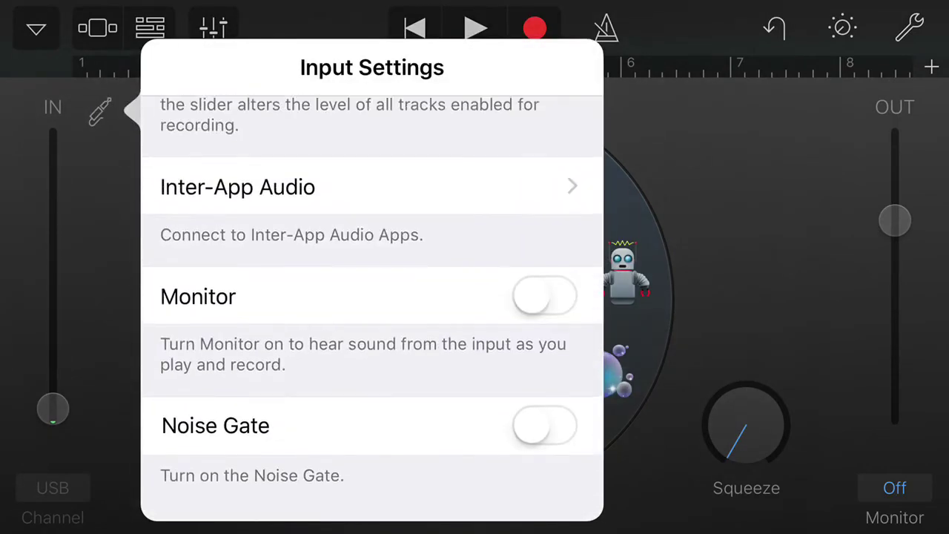
left_click(544, 296)
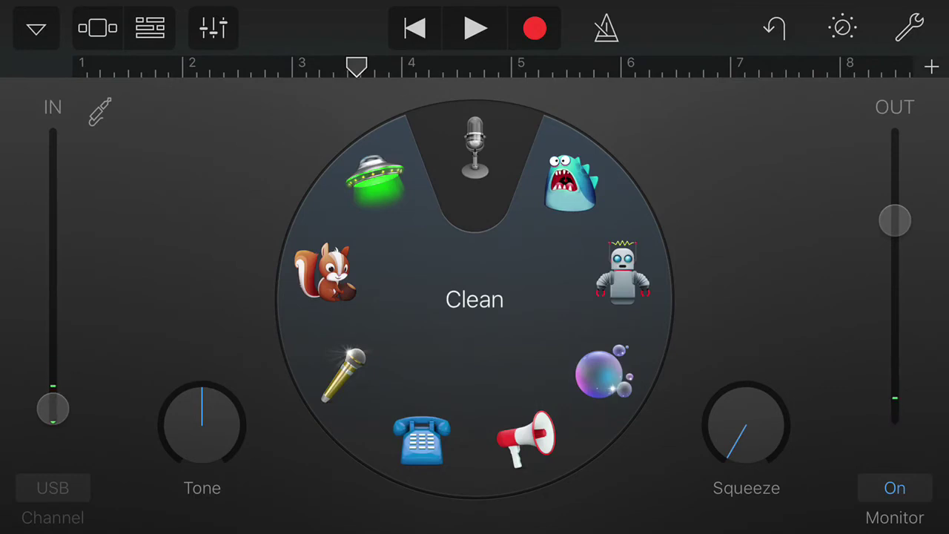
Return the playhead to bar 1 with Go to Beginning
left_click(415, 28)
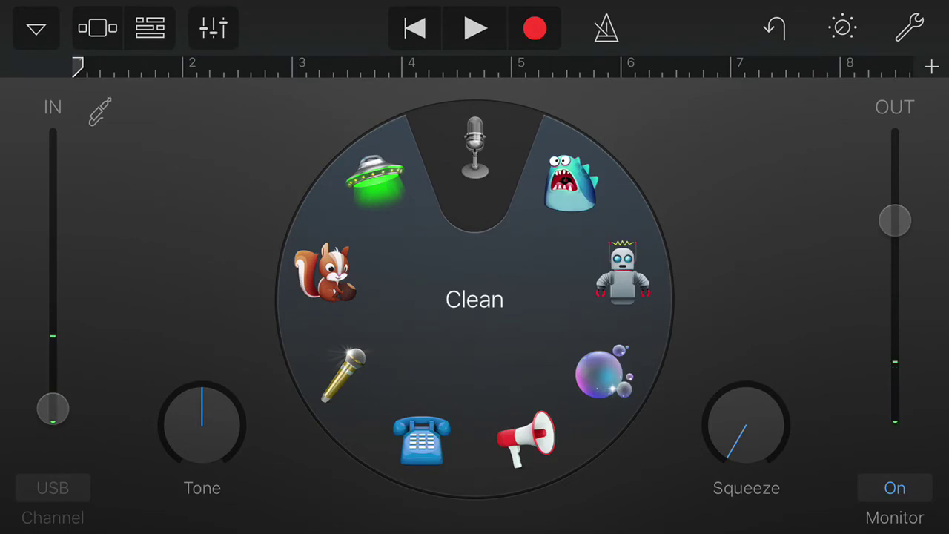
Play the beat from the start and stop it around bar 11
key("space")
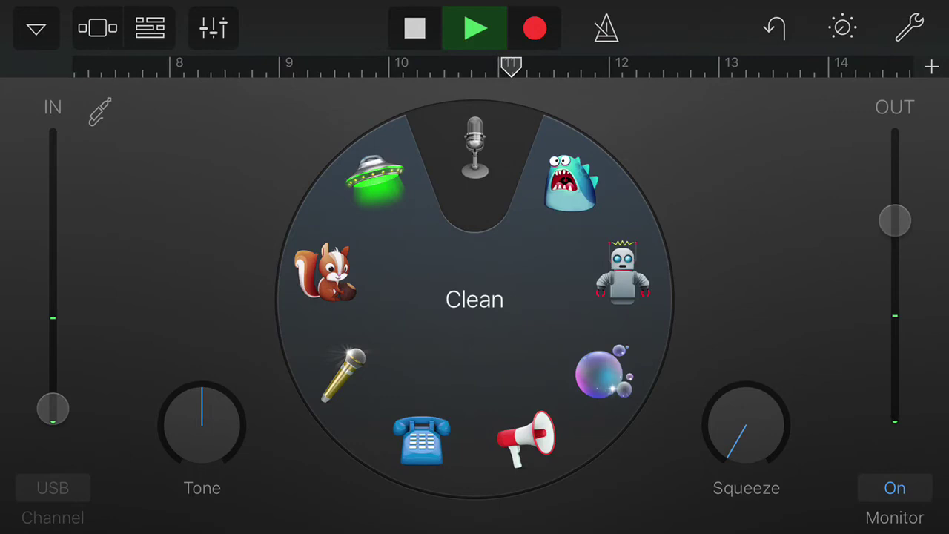
key("space")
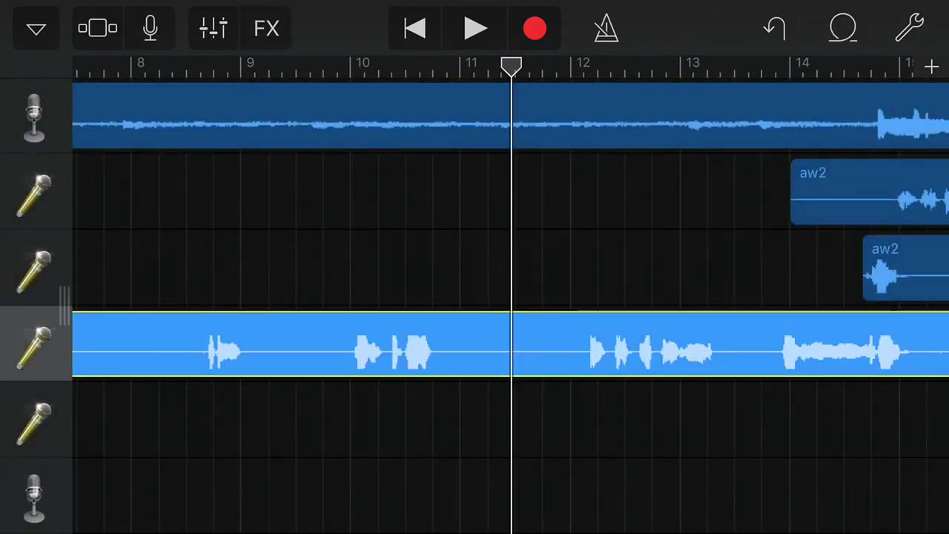
Select the aw3 vocal take on track four and play it back briefly
left_click(414, 28)
left_click(475, 28)
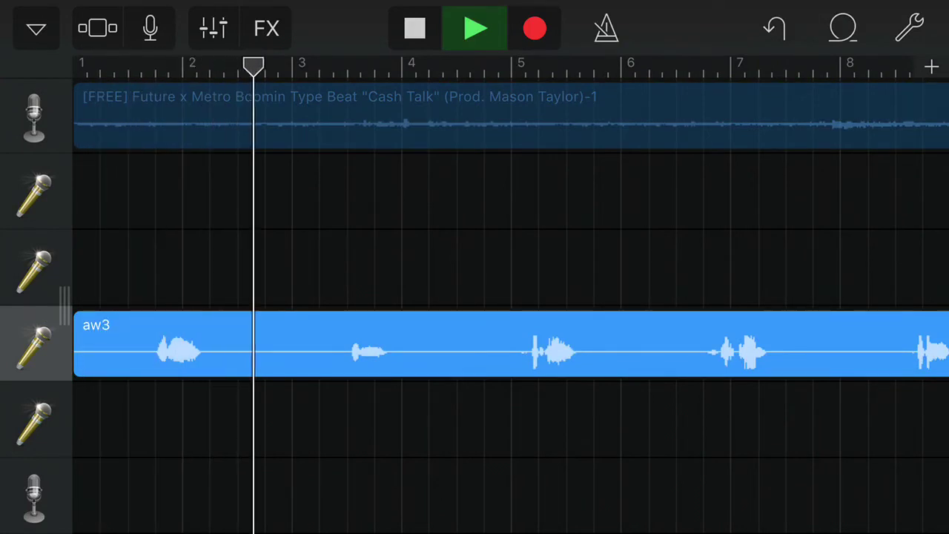
left_click(475, 28)
scroll(475, 296, "up", 1)
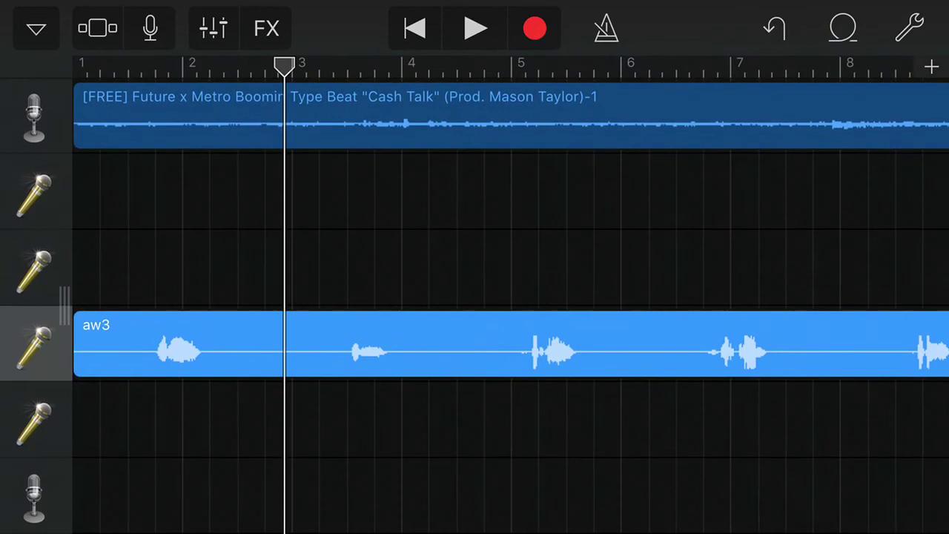
scroll(510, 296, "right", 10)
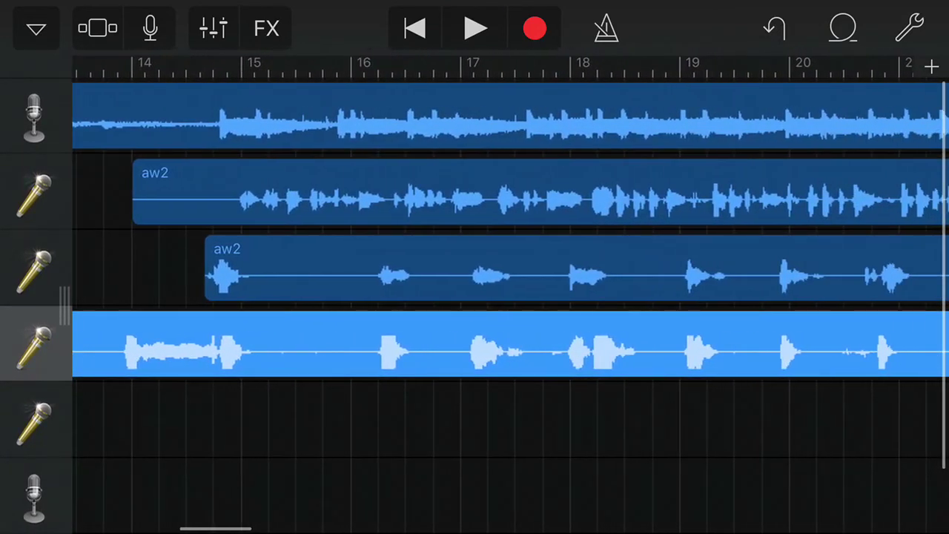
Play back the aw2 take on track two, then open the bottom track's Audio Recorder
left_click(518, 191)
left_click(475, 28)
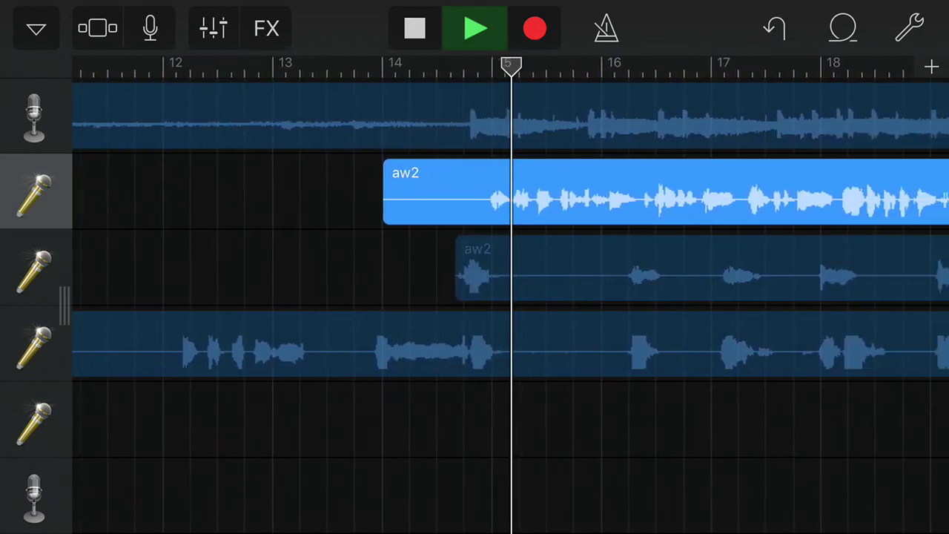
key("space")
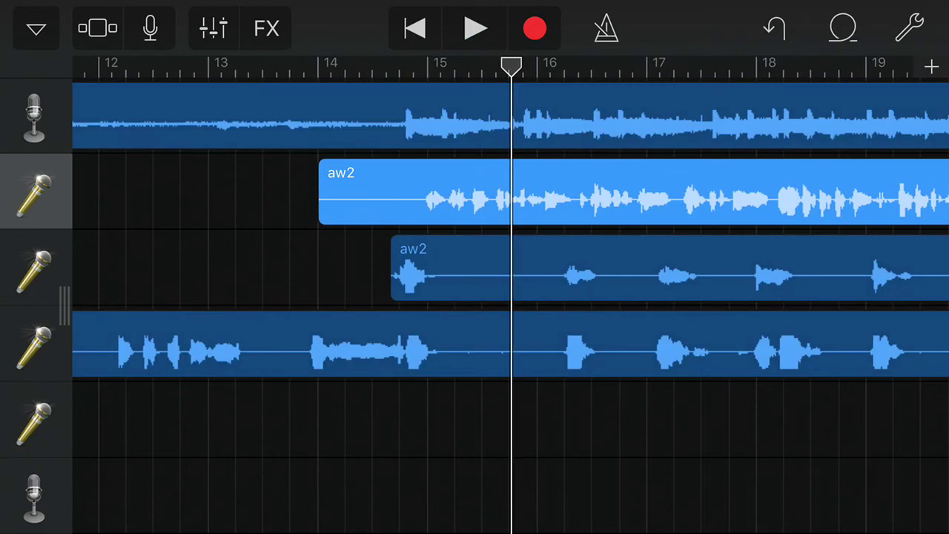
scroll(474, 296, "down", 2)
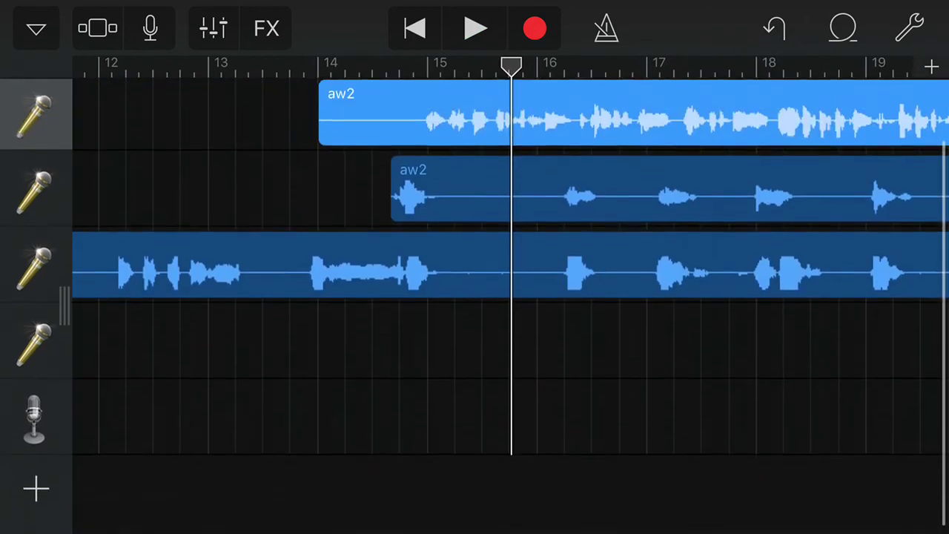
left_click(35, 419)
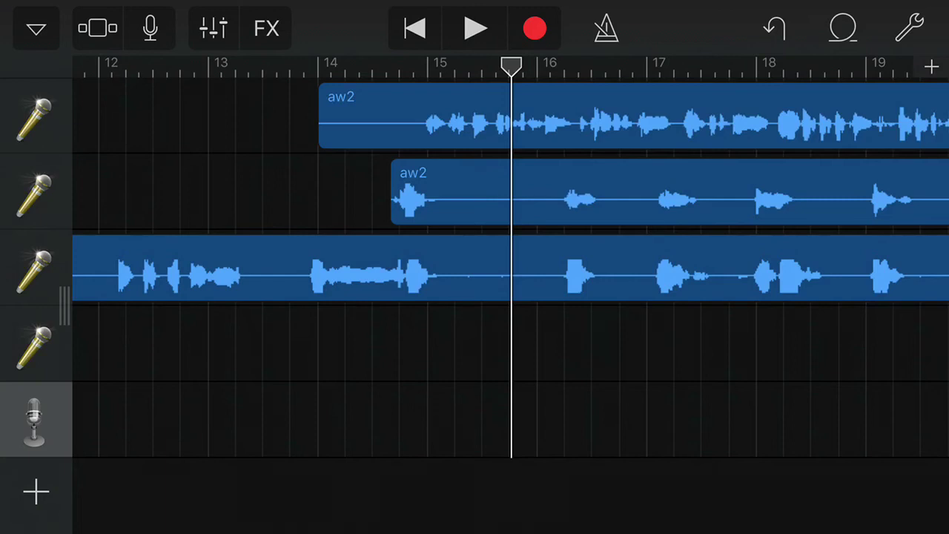
left_click(150, 28)
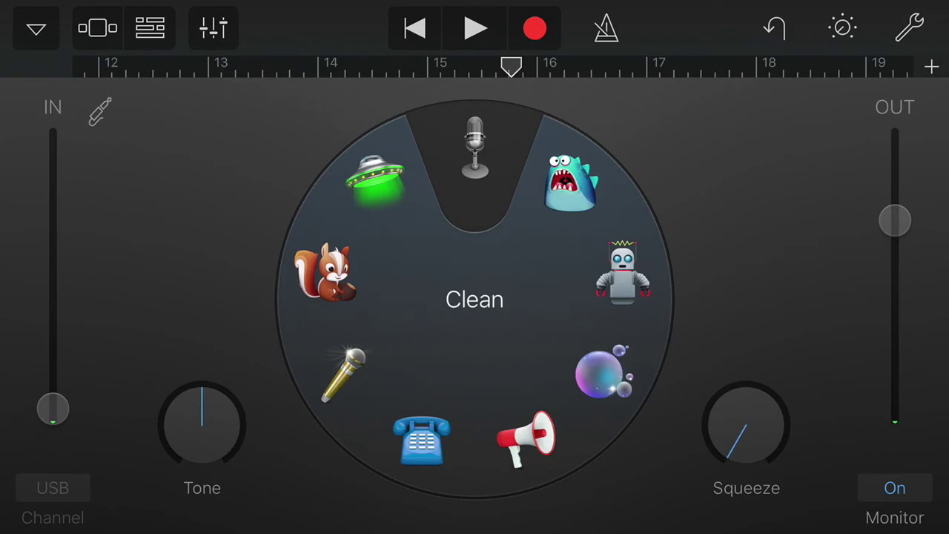
Start playback from the Audio Recorder with monitoring on and let it run
left_click(476, 28)
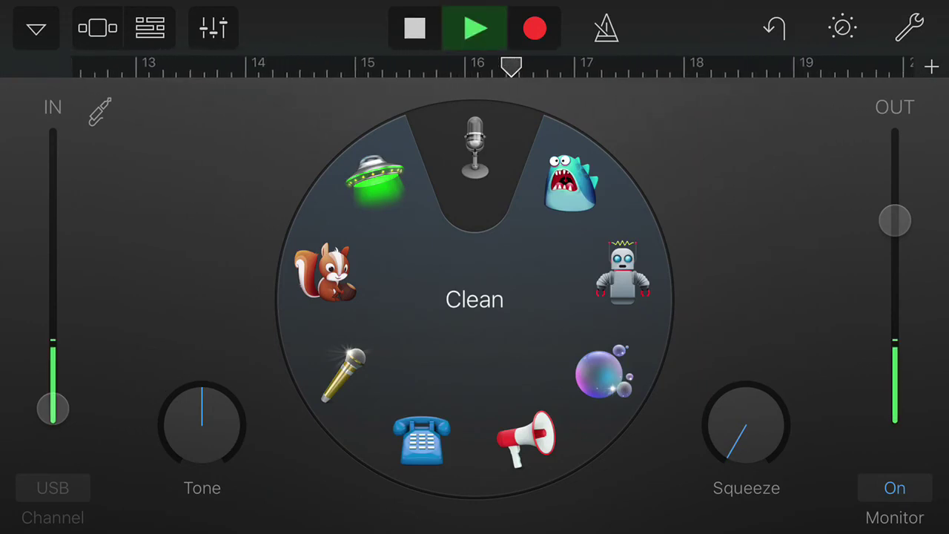